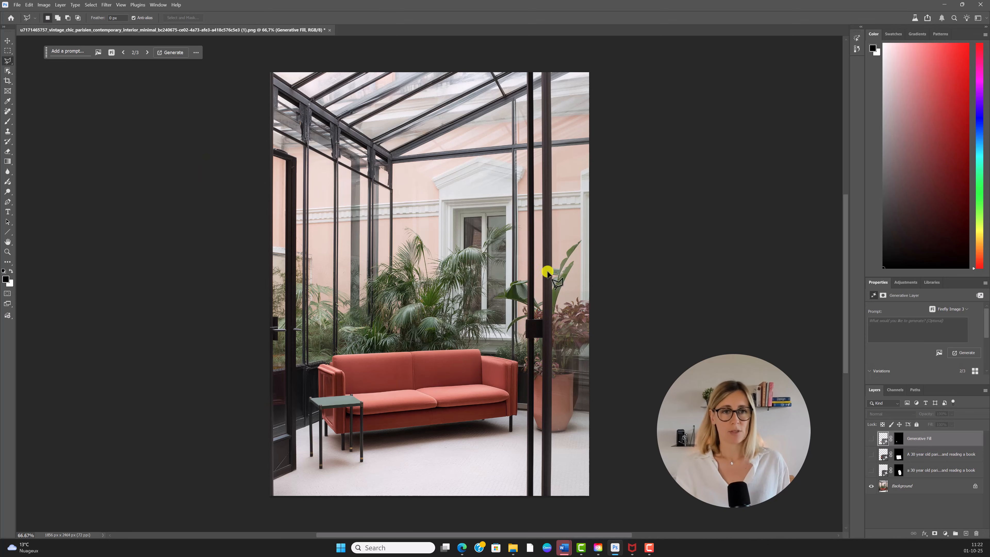
Step: Drag the Generative Fill task bar from the canvas's top-left to beside the image
left_click_drag(46, 53, 603, 81)
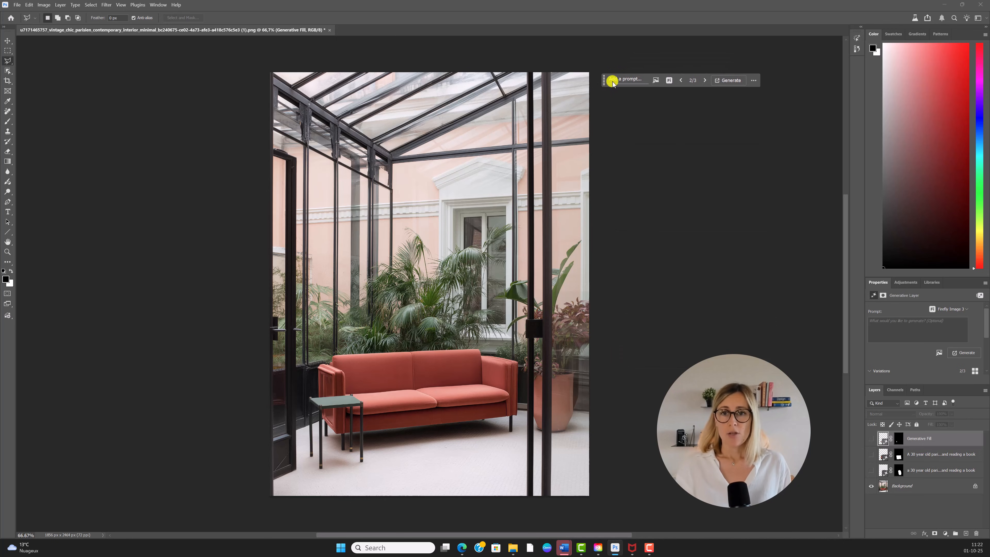
Step: Check and close the Reference image popup, then show the model list with Firefly Image 3, Flux Kontext Pro and Gemini 2.5
left_click(654, 81)
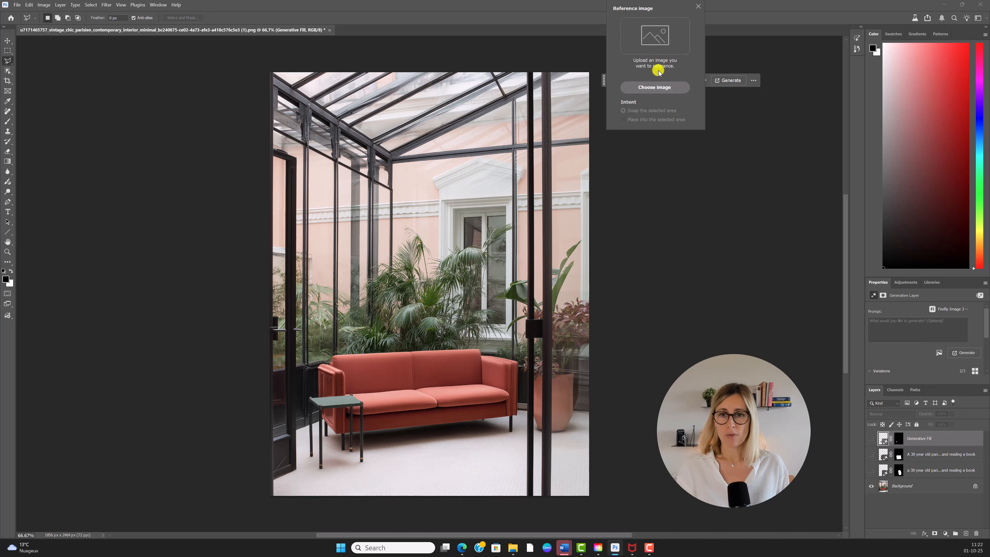
left_click(699, 5)
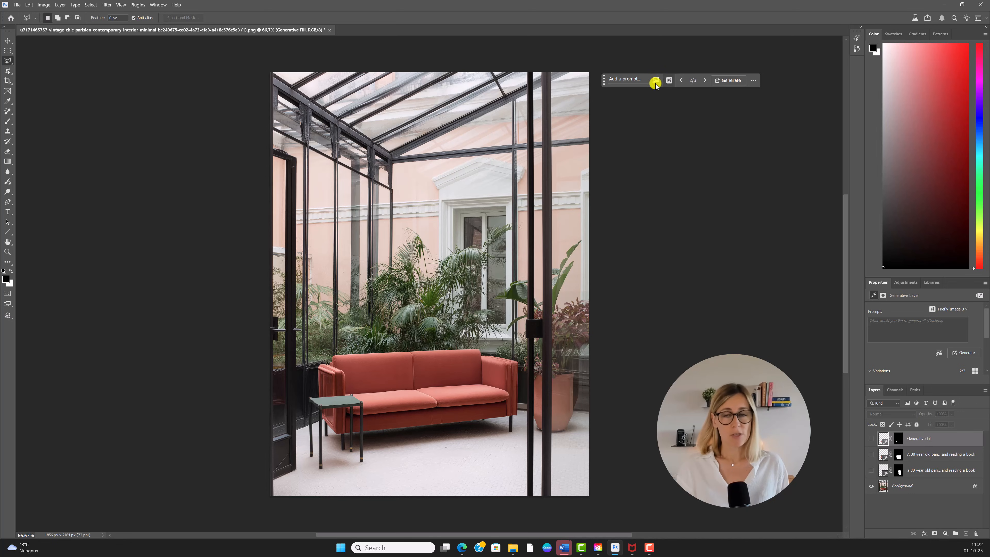
left_click(669, 80)
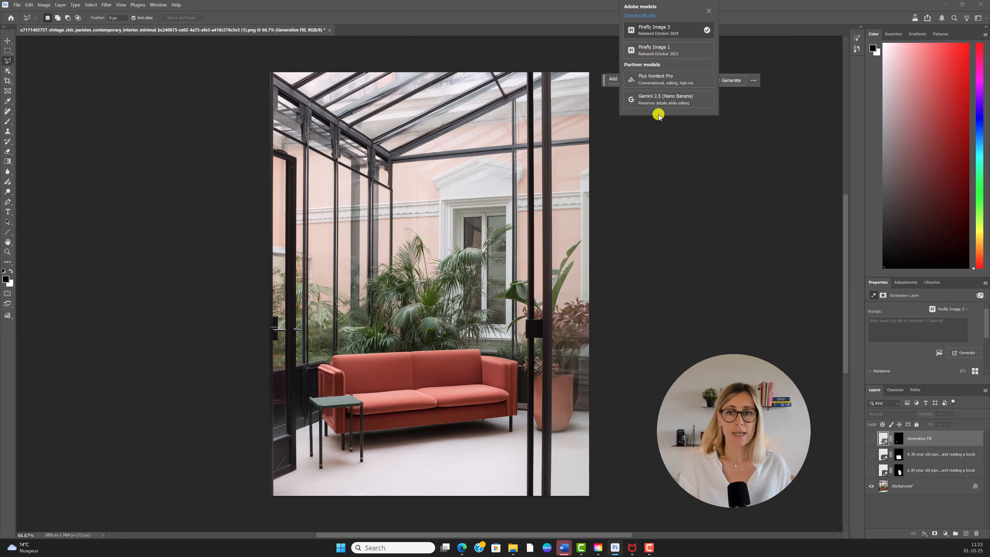
Step: Choose Gemini 2.5 (Nano Banana) and lasso a polygon selection around the sofa and side table
left_click(658, 99)
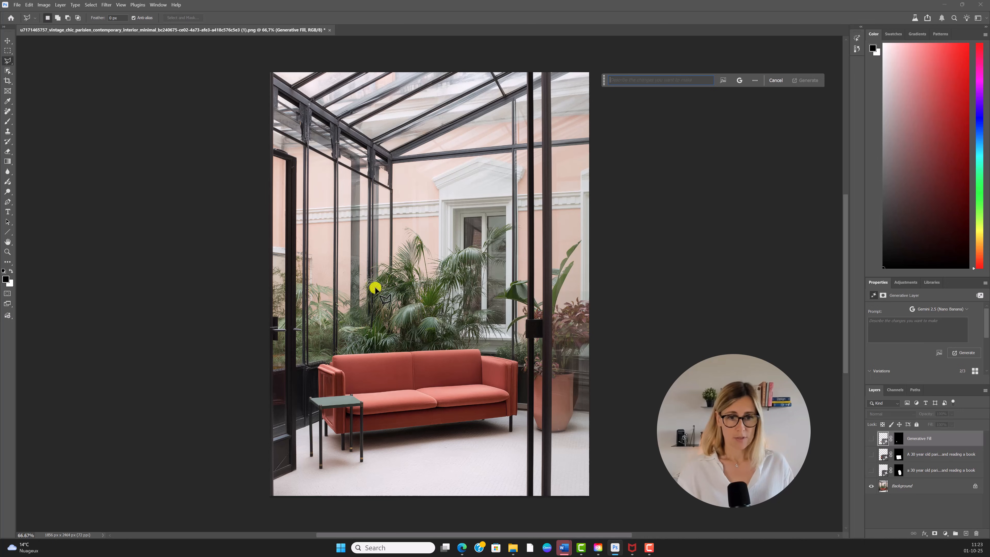
left_click(331, 341)
left_click(353, 301)
left_click(456, 301)
left_click(508, 321)
left_click(521, 391)
left_click(515, 447)
left_click(439, 462)
left_click(362, 468)
left_click(336, 453)
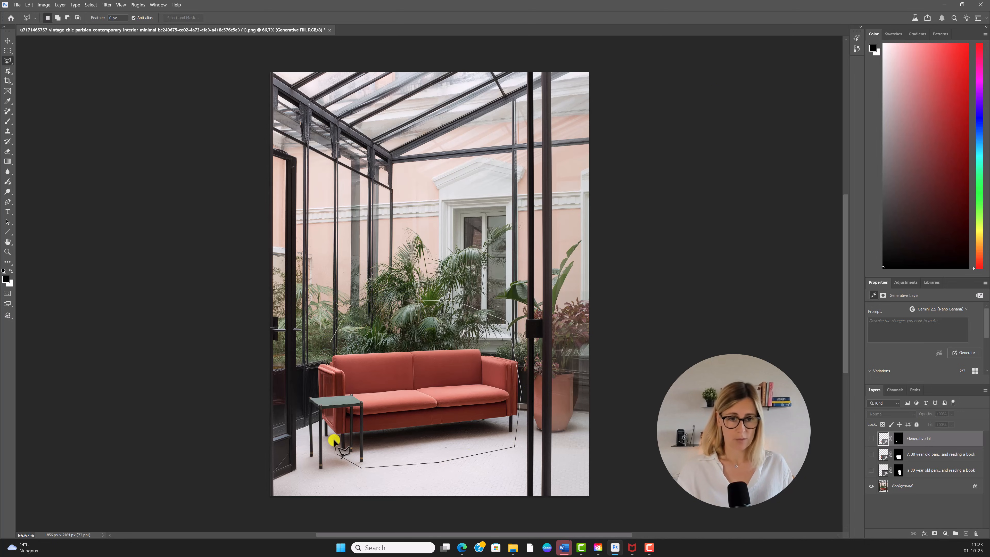
left_click(329, 340)
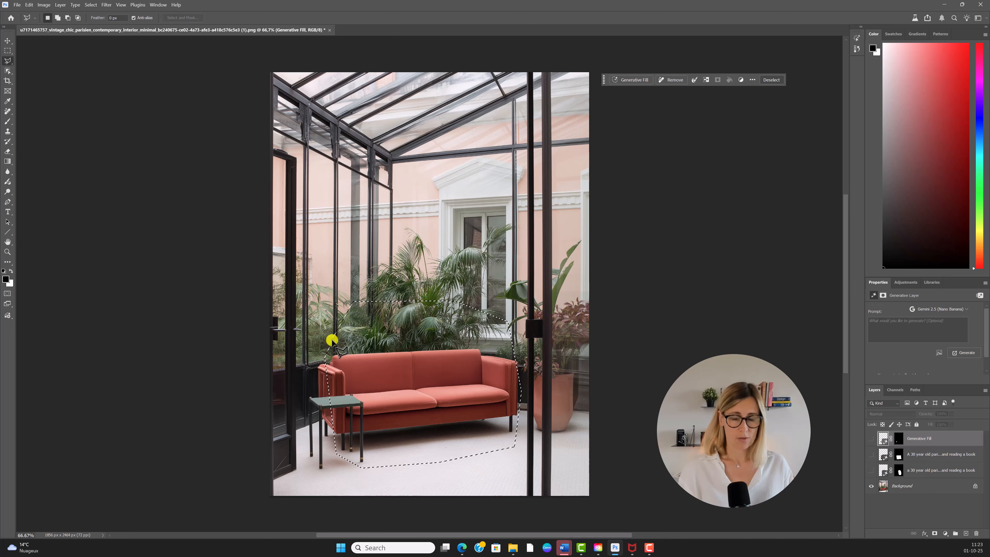
Step: Replace the Generative Fill prompt with '30 year old parisien woman sitting casually in the sofa reading a book'
left_click(639, 80)
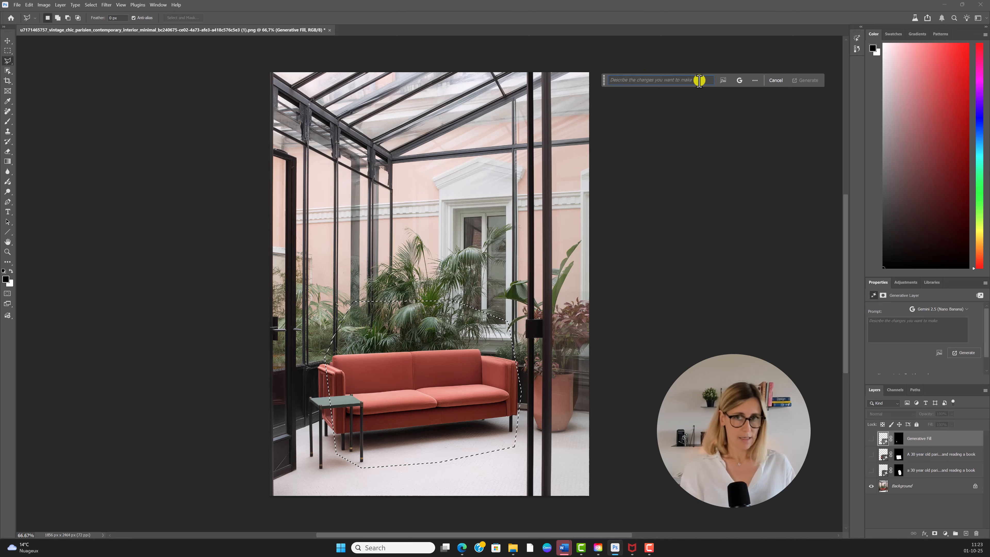
left_click_drag(699, 81, 602, 83)
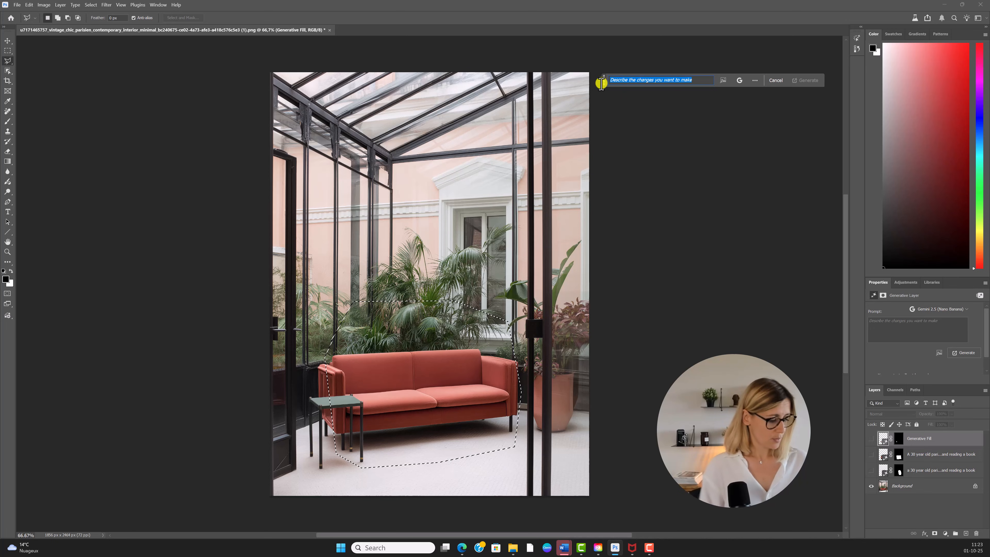
type("30")
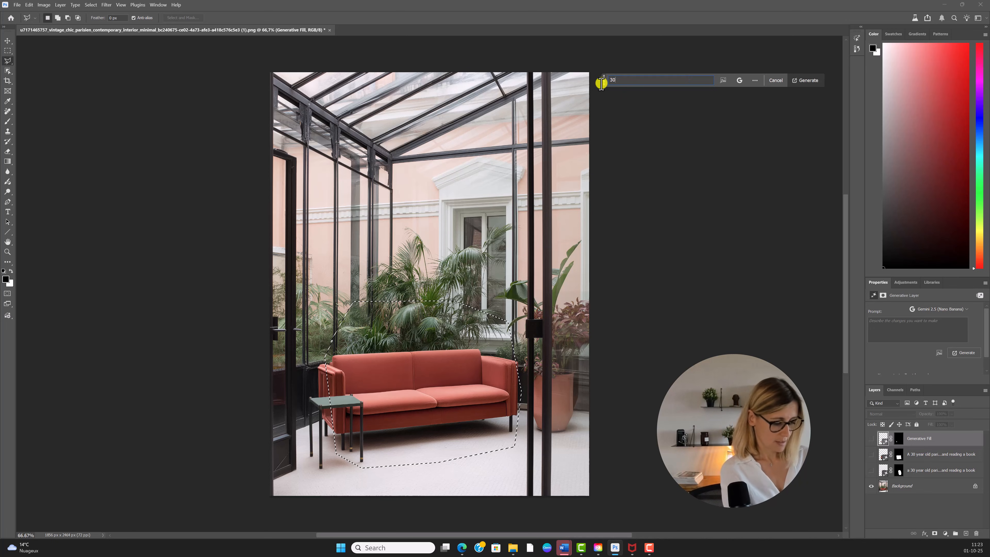
type(" year old parisien woman sitting c")
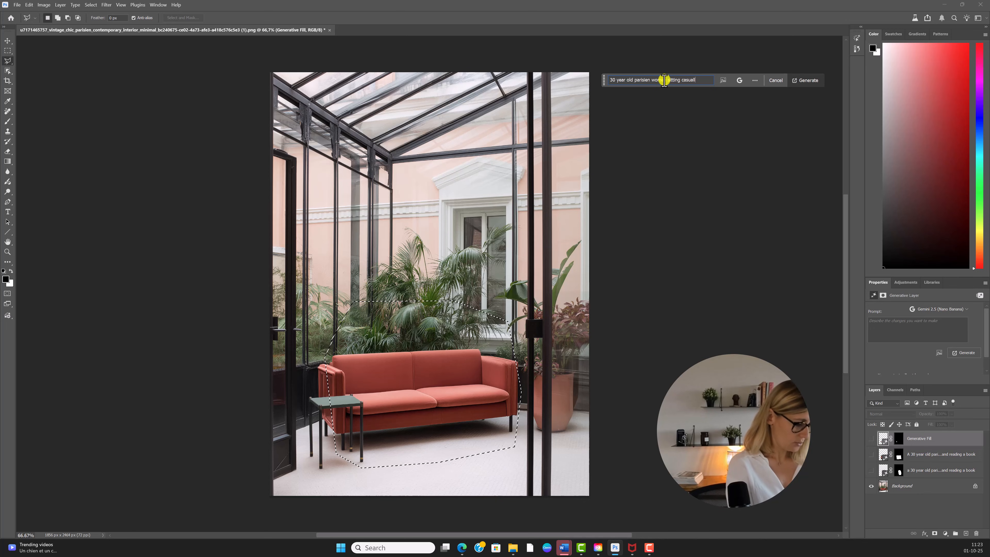
type("asually in the sofa re")
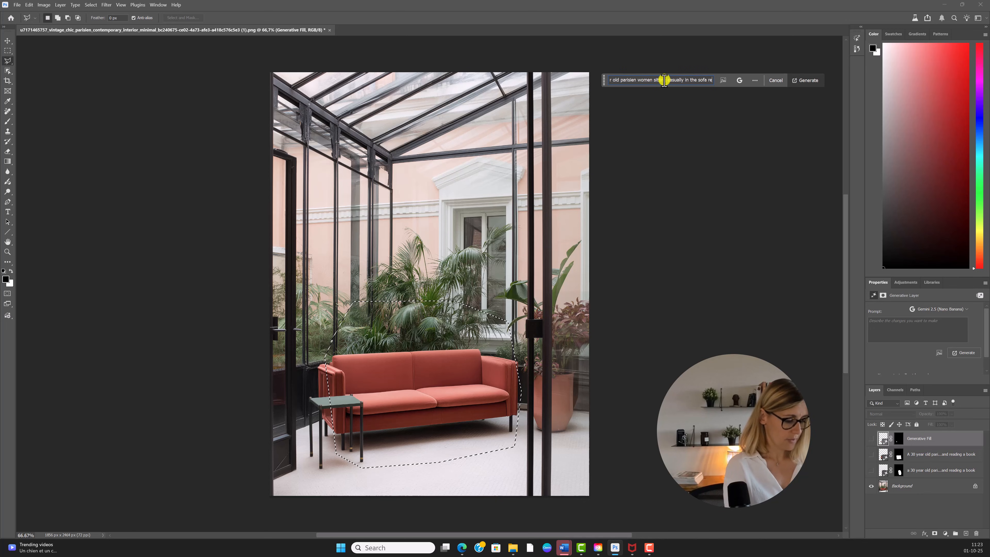
type("ading a book")
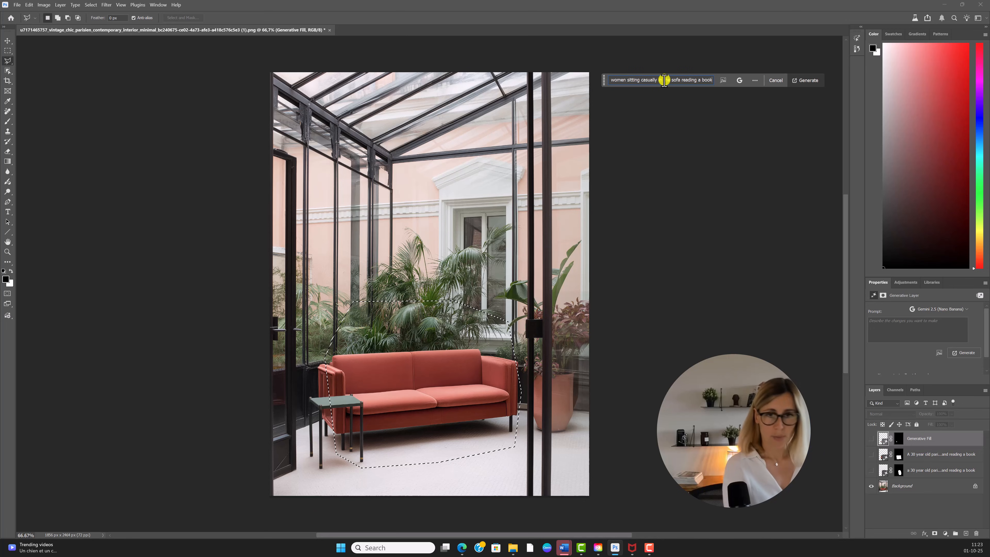
Step: Generate the reading woman on the sofa and toggle the new layer's visibility to compare
left_click(806, 85)
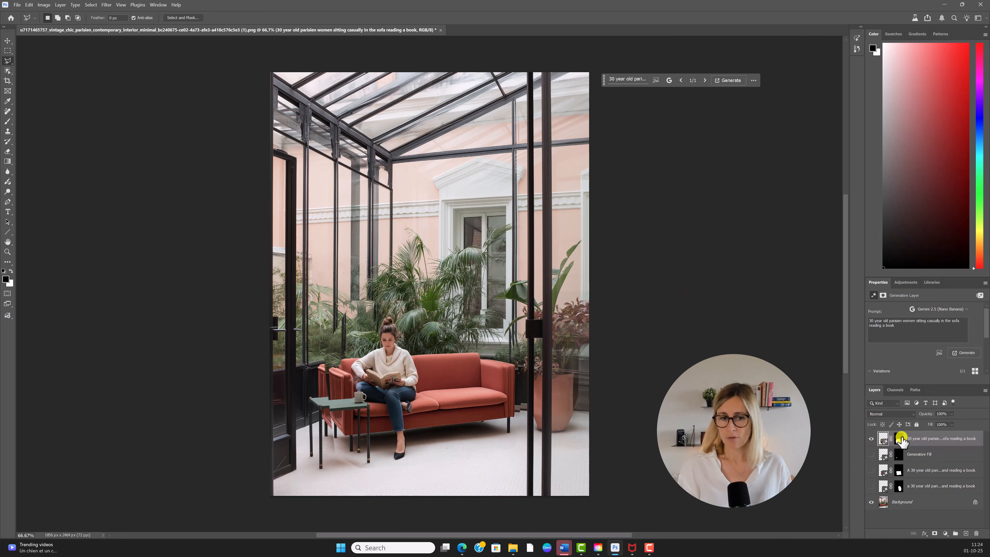
left_click(872, 439)
left_click(872, 440)
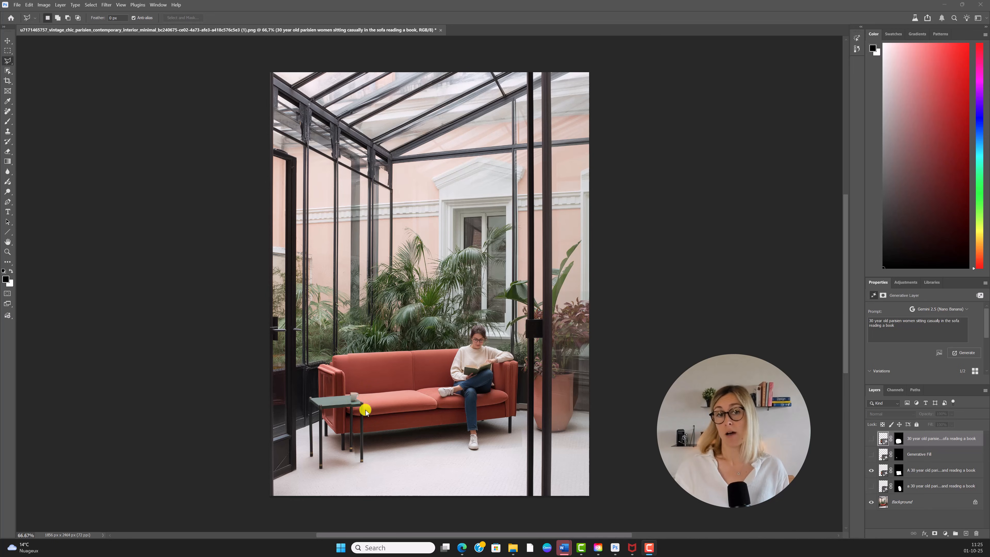
left_click(705, 188)
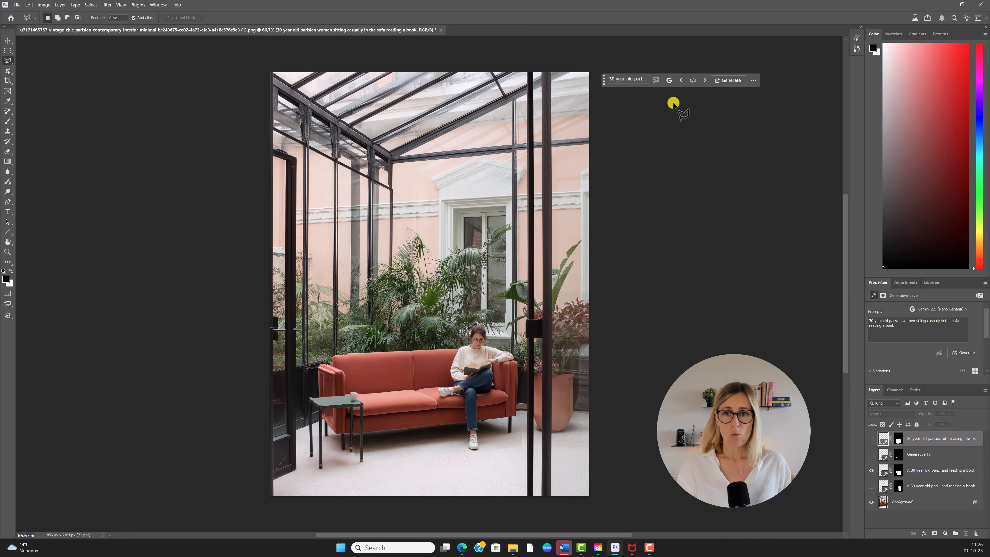
Step: With Firefly Image 3, lasso the cup on the side table and generate a fill with an empty prompt
left_click(669, 80)
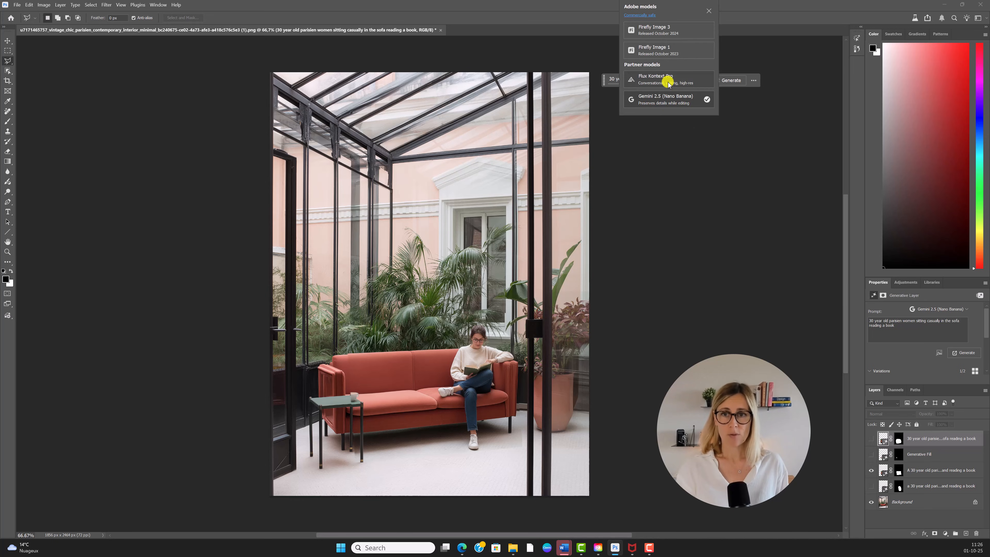
left_click(662, 26)
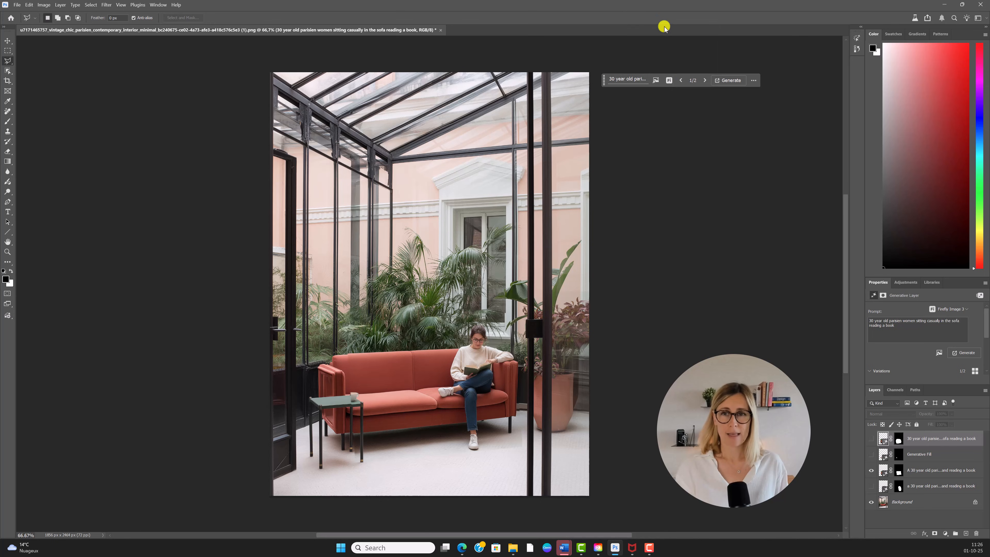
left_click(362, 388)
left_click(347, 391)
left_click(343, 399)
left_click(344, 409)
left_click(354, 412)
left_click(364, 408)
left_click(367, 397)
left_click(363, 389)
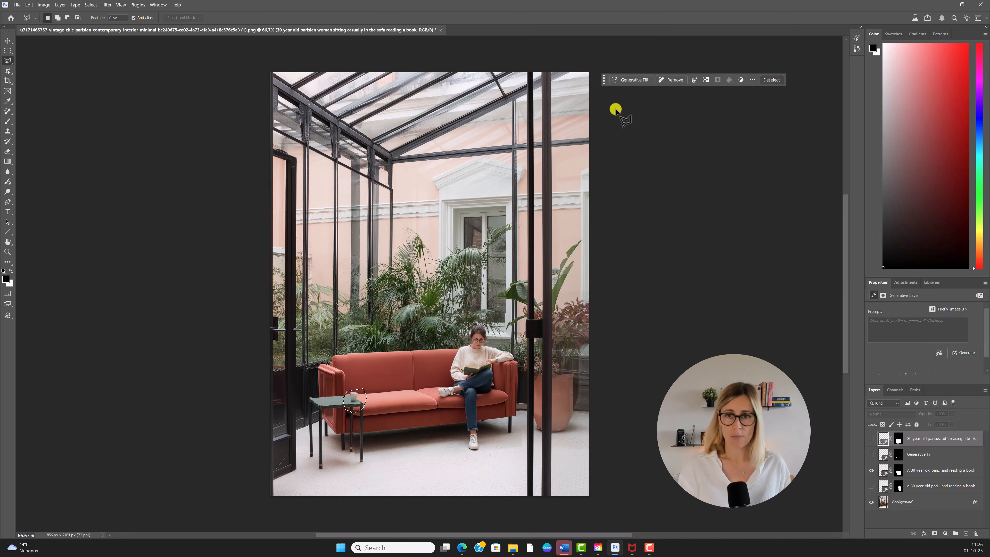
left_click(632, 80)
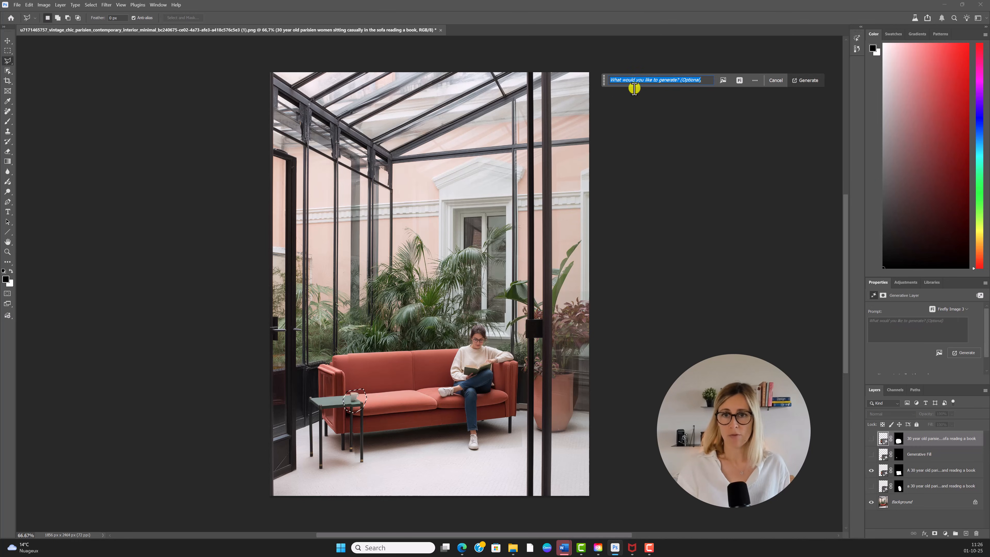
left_click(818, 81)
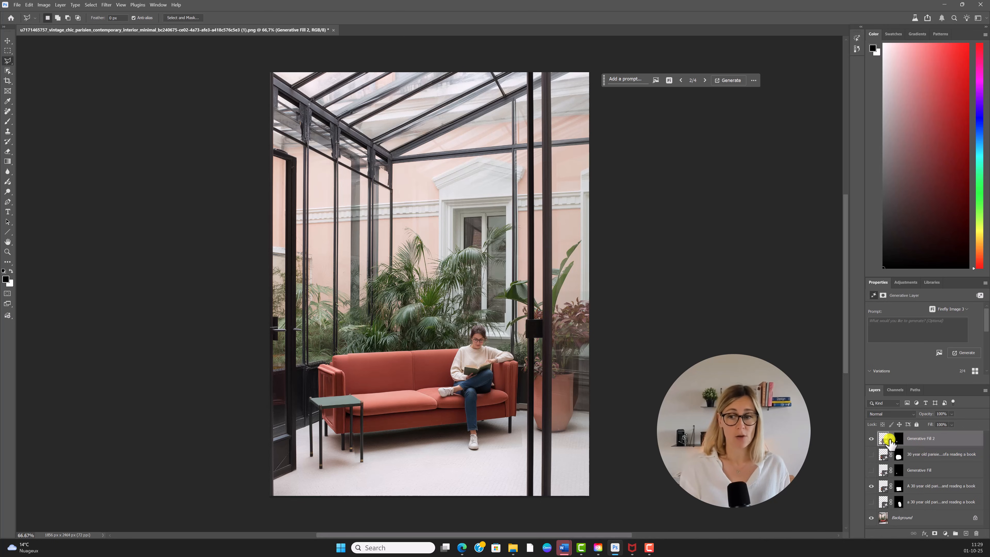
Step: Show the Generative Fill 2 layer and, on the Background, select the side-table top
left_click(872, 438)
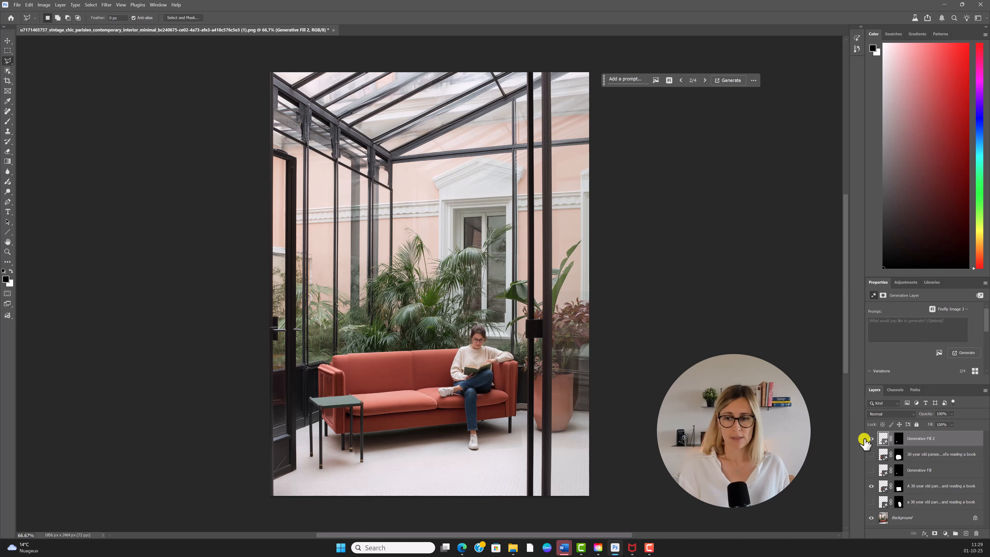
left_click(907, 519)
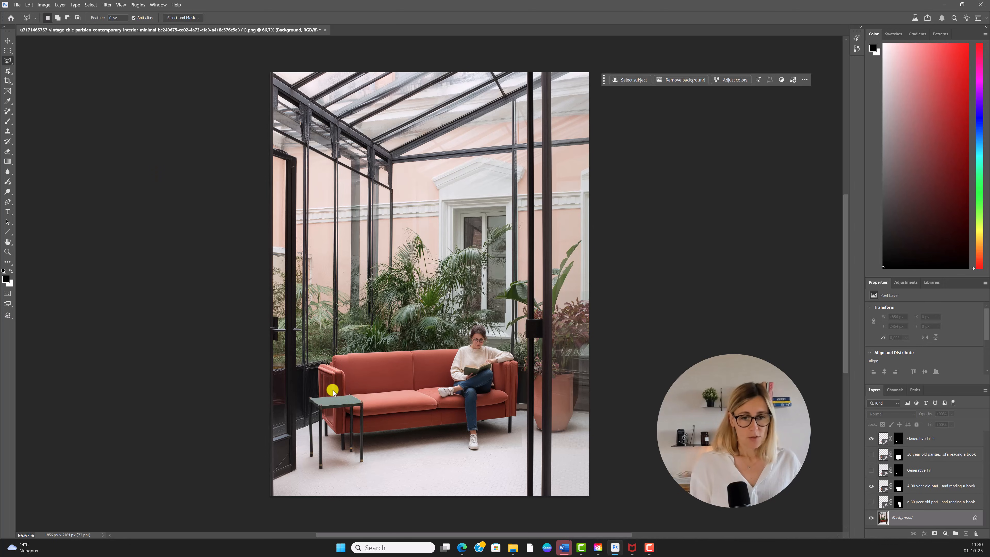
left_click(328, 381)
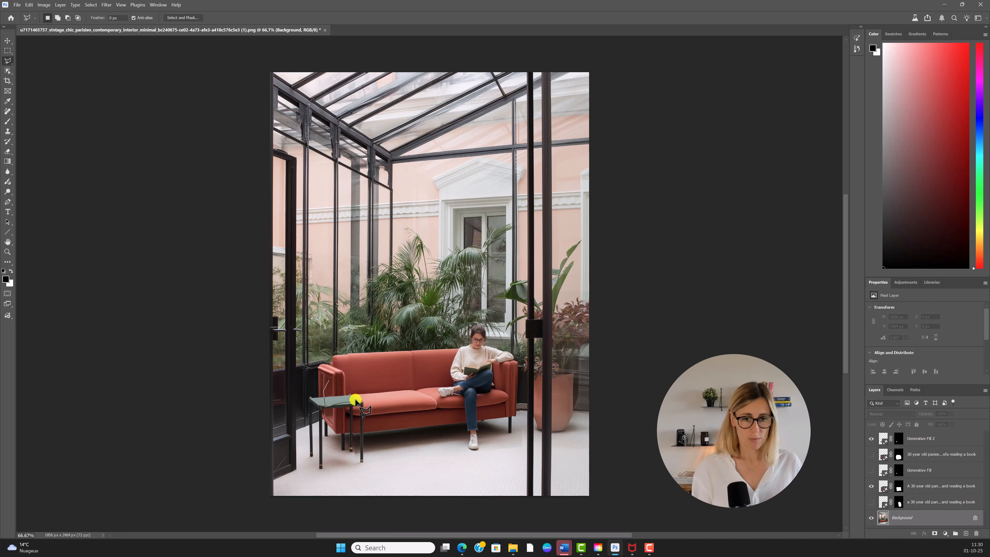
left_click(332, 375)
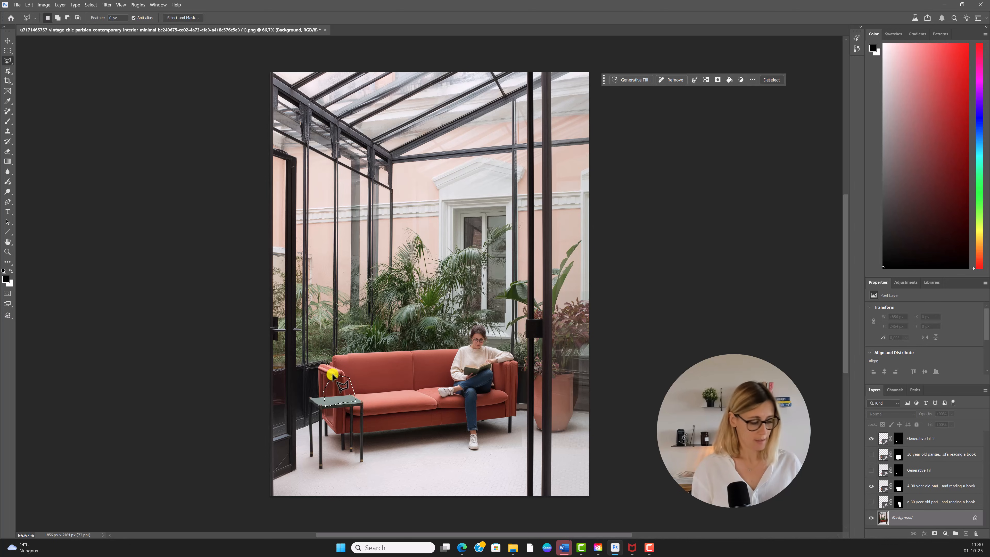
Step: Add the floor area in front of the sofa to the selection, ready for a prompt
left_click(381, 462, "shift")
left_click(386, 446)
left_click(401, 423)
left_click(429, 410)
left_click(464, 410)
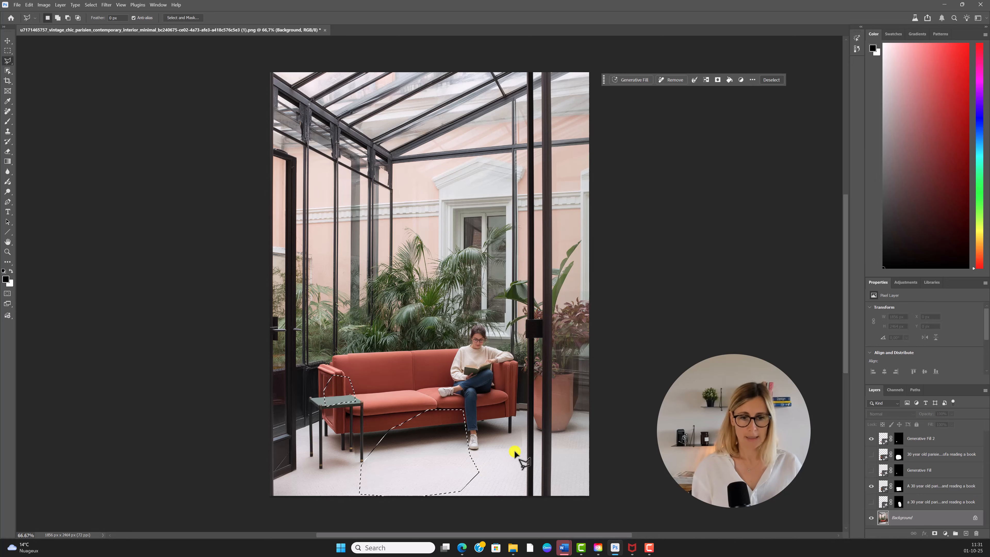
left_click(635, 80)
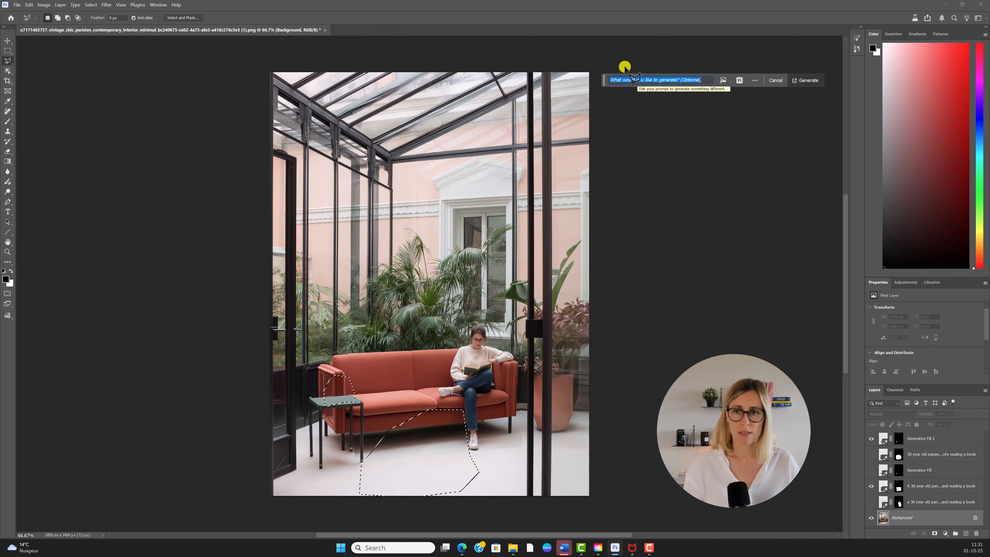
Step: Prompt for a coffee cup on the table and a baby labrador lying on the floor, generated with Gemini 2.5
type("Add coffe cup on the side table and a l")
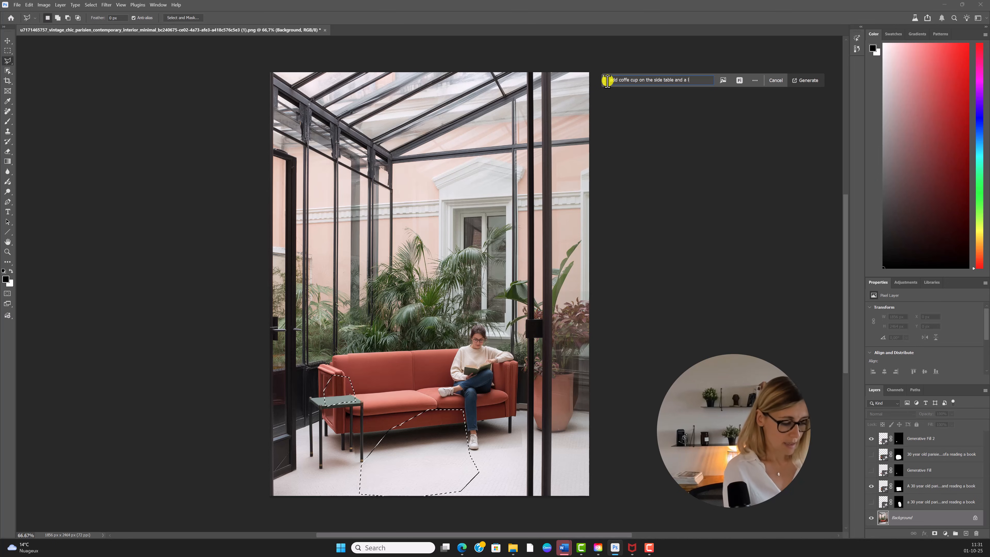
type("or on the floor")
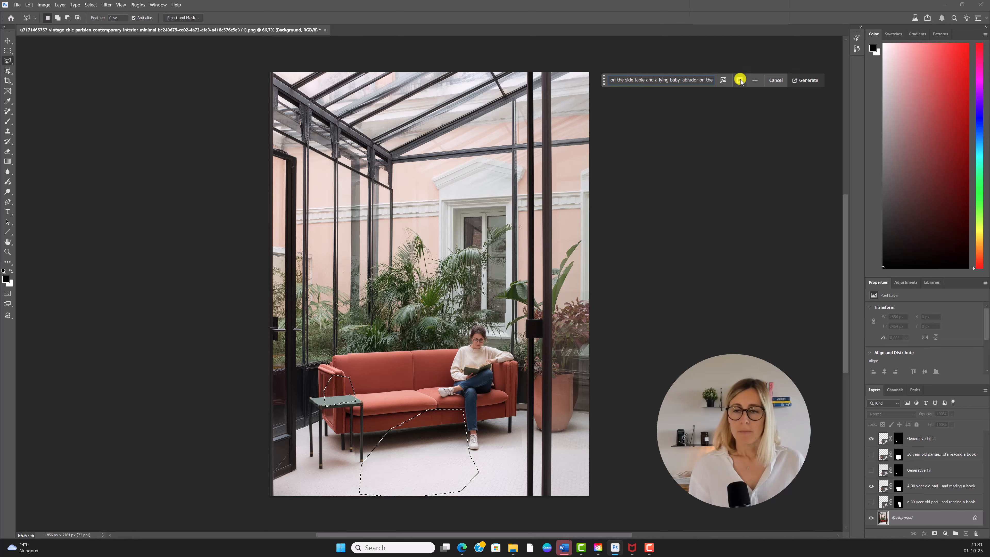
left_click(740, 81)
left_click(734, 97)
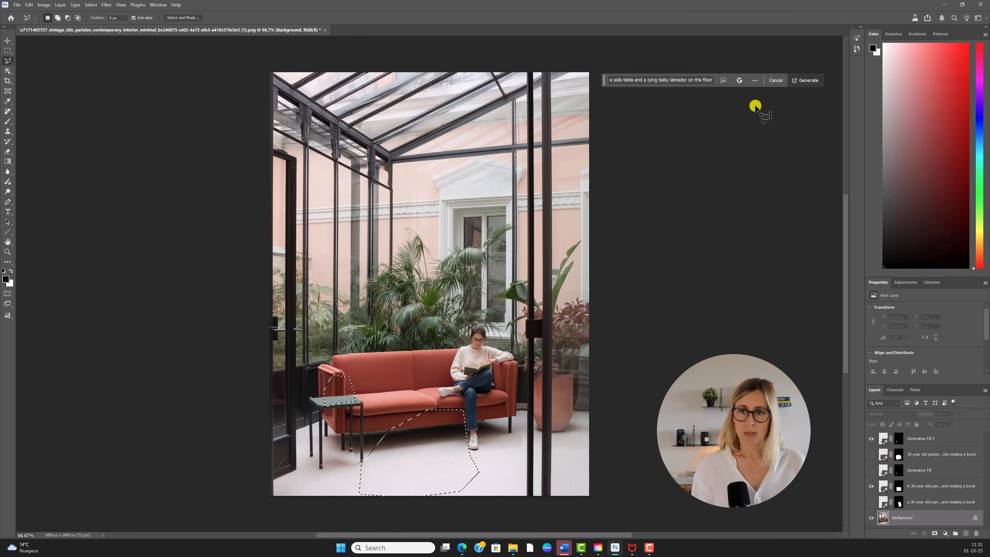
left_click(803, 81)
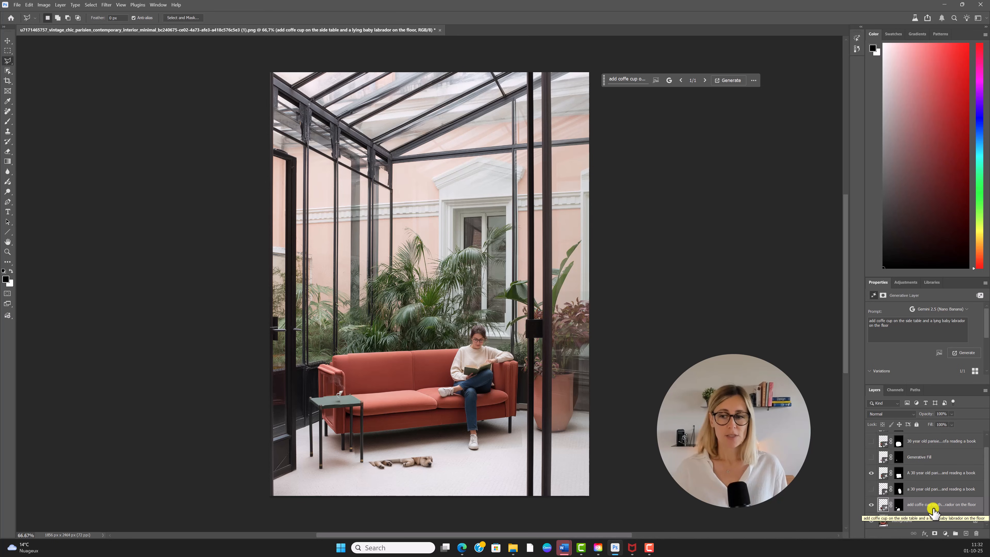
Step: Drag the 'add coffe cup…' generative layer to the top of the Layers panel
left_click_drag(933, 508, 925, 429)
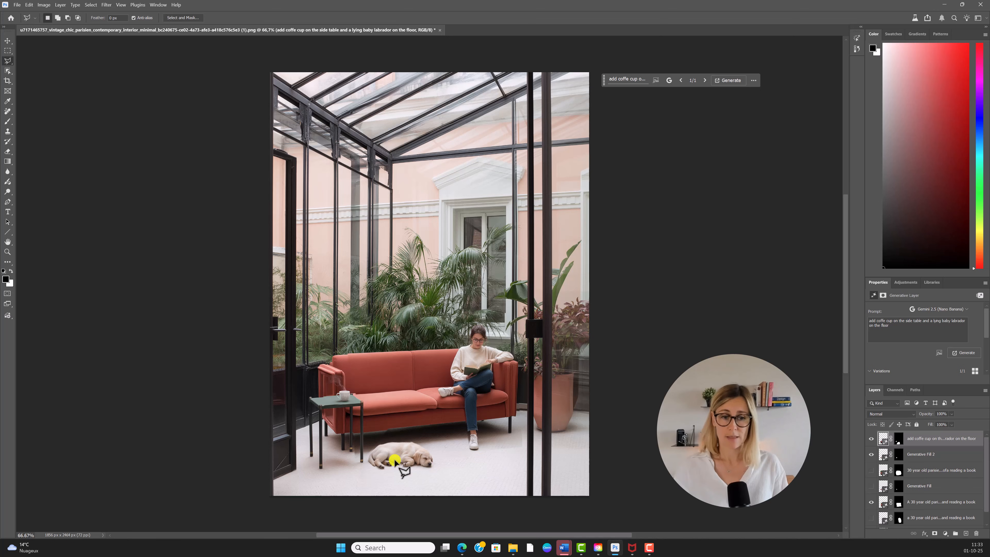
scroll(330, 414, "up", 2)
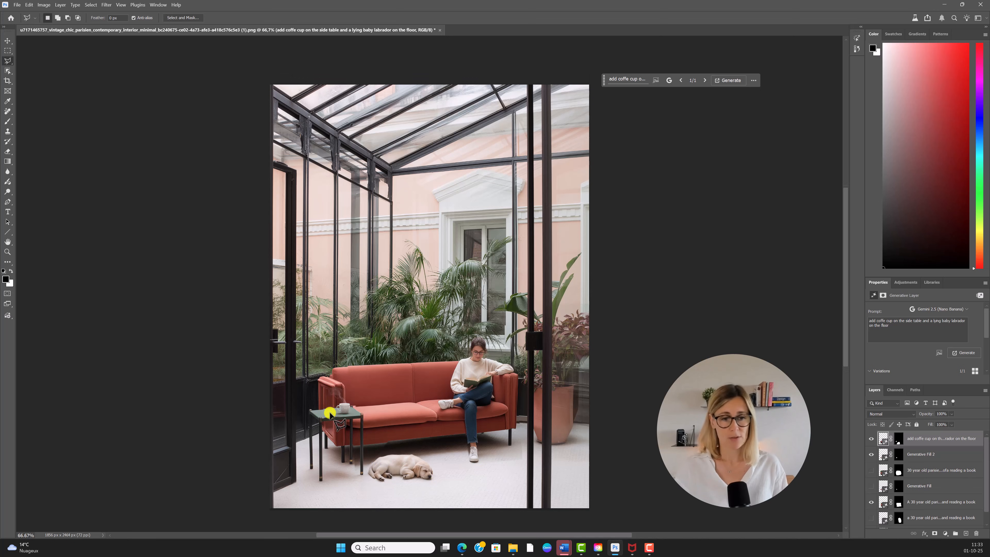
scroll(330, 414, "down", 1)
scroll(336, 423, "up", 1)
scroll(336, 423, "up", 4)
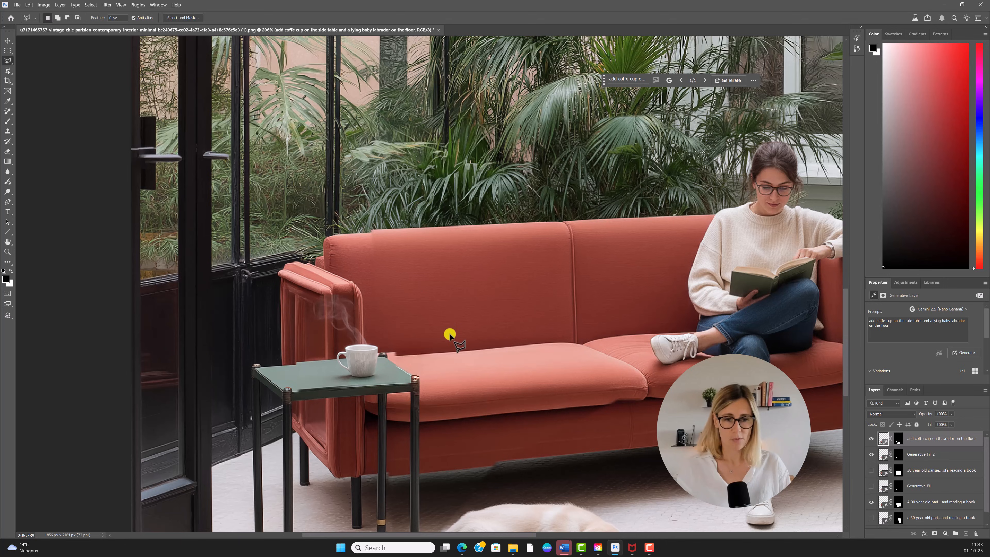
scroll(449, 334, "down", 8)
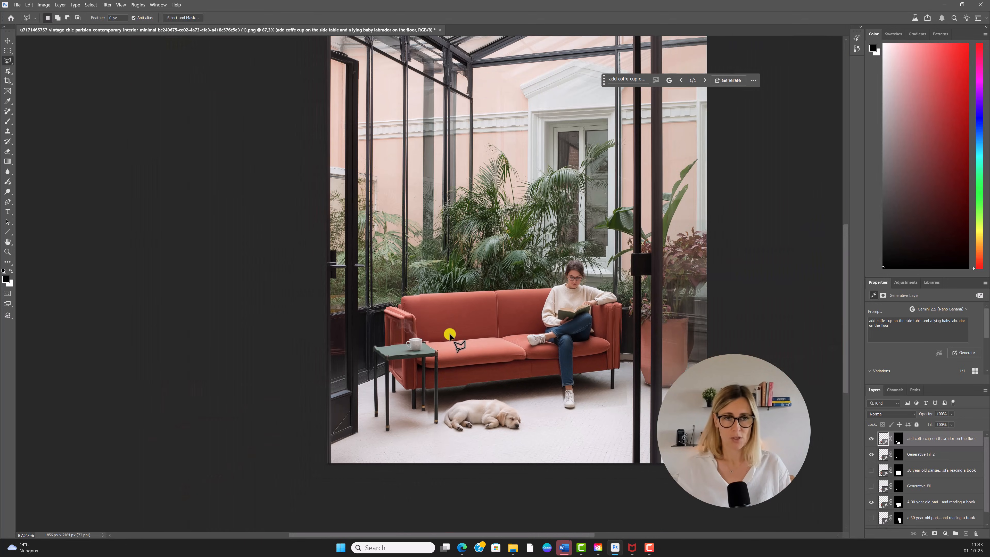
scroll(449, 334, "up", 2)
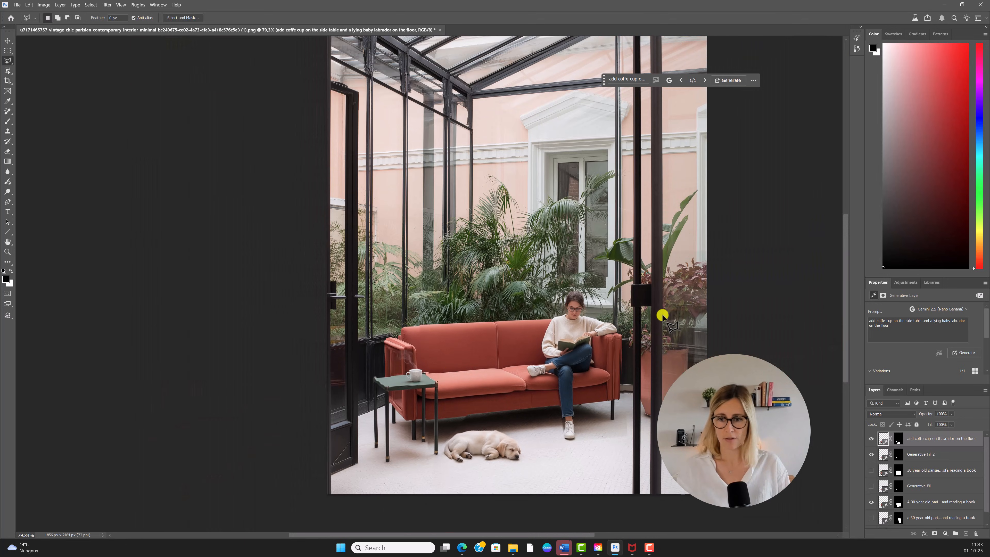
scroll(757, 310, "down", 2)
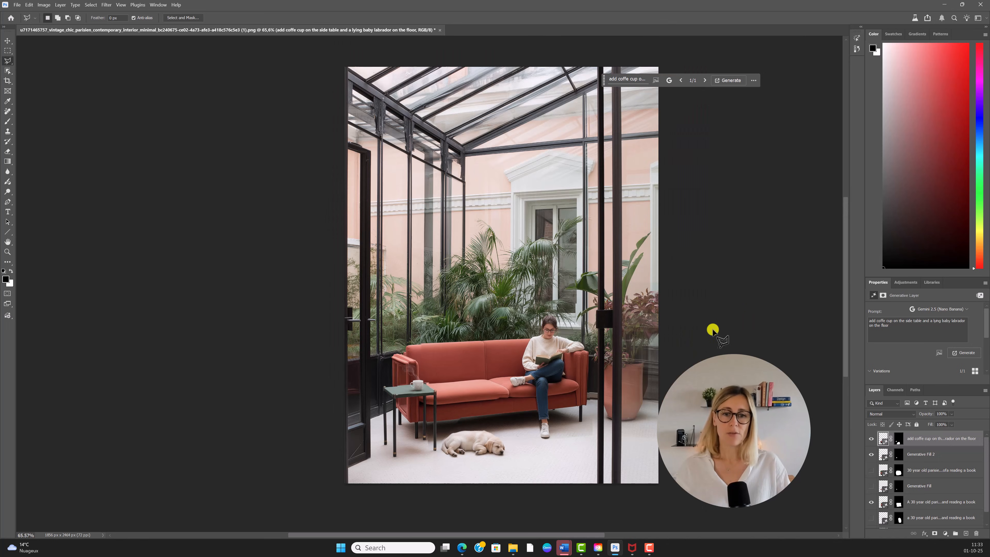